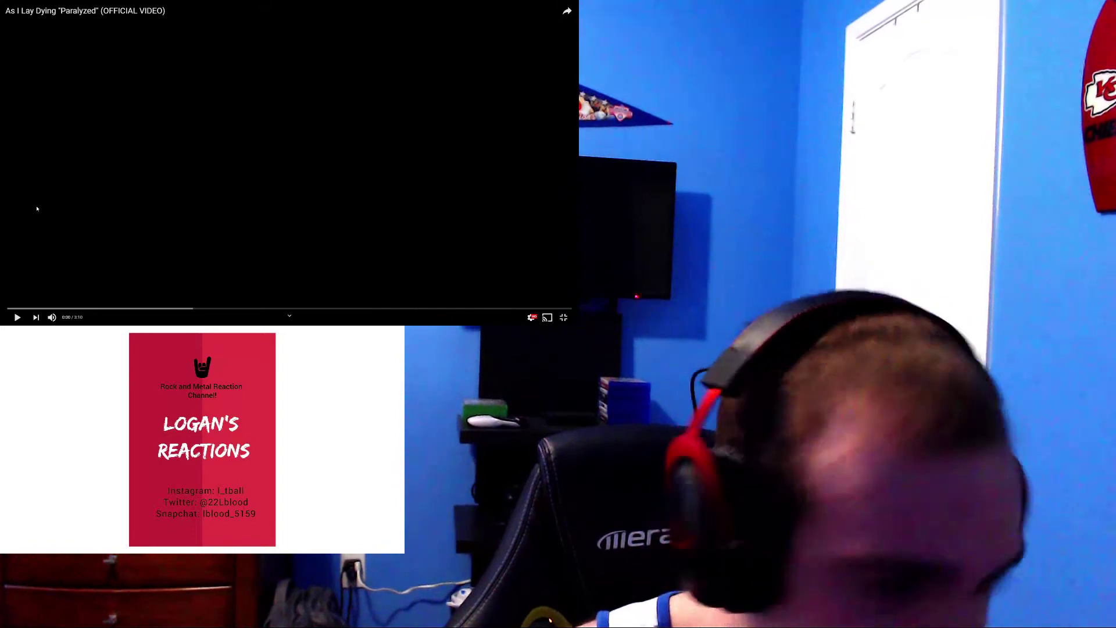
pyautogui.click(16, 317)
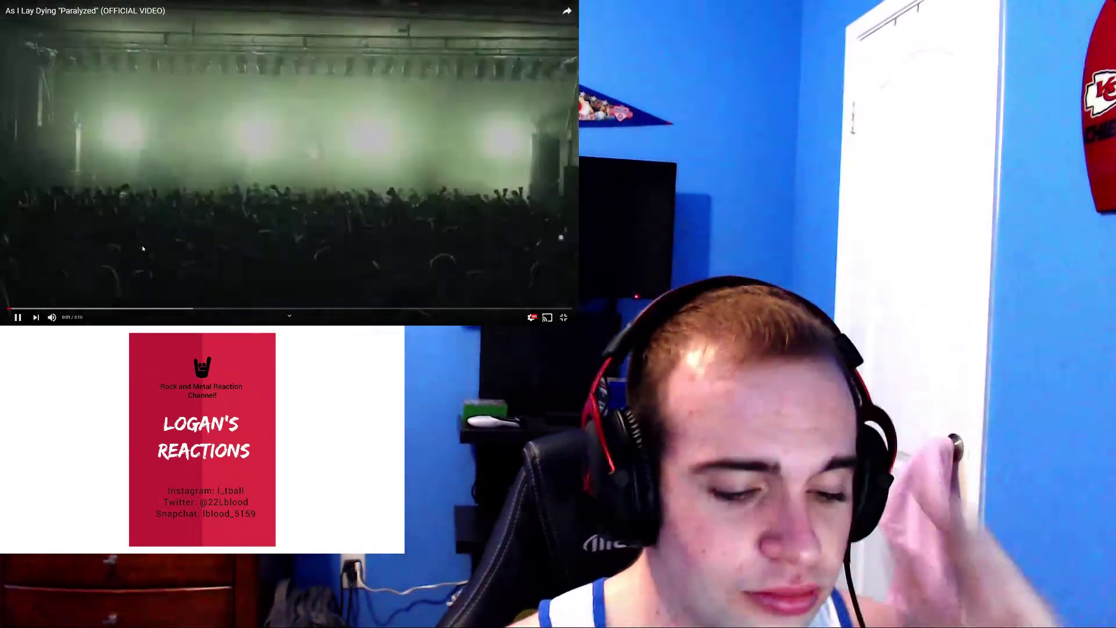